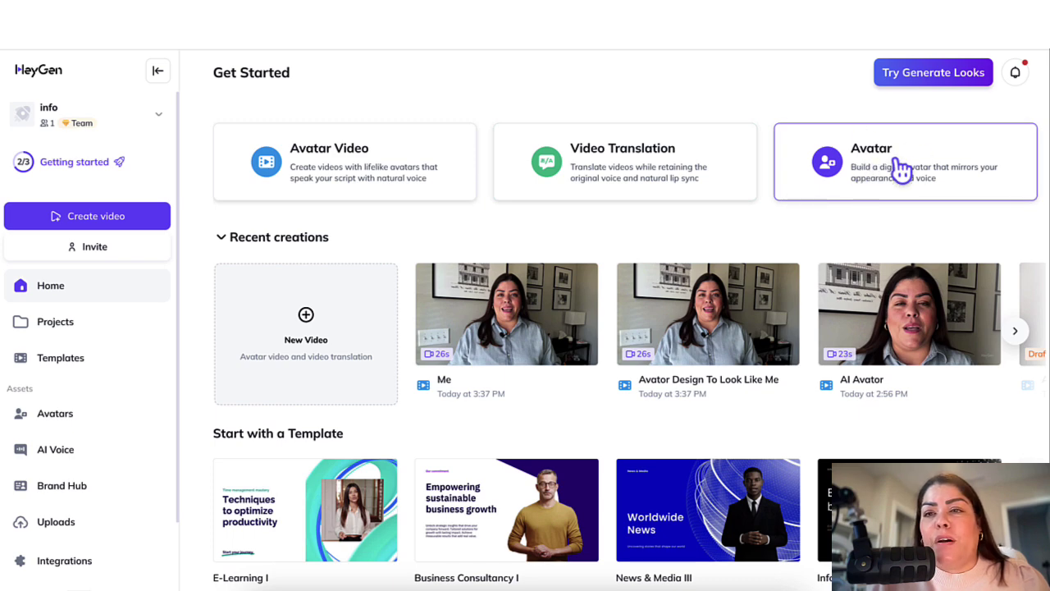
Start creating a digital avatar, preview part of the intro video, and proceed past the intro screen
click(901, 166)
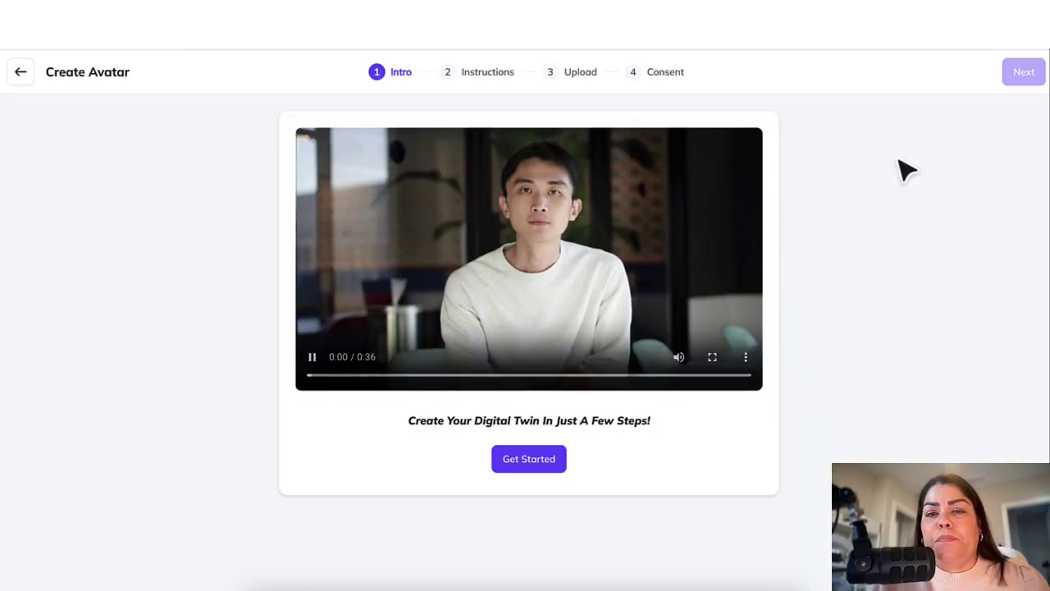
click(312, 357)
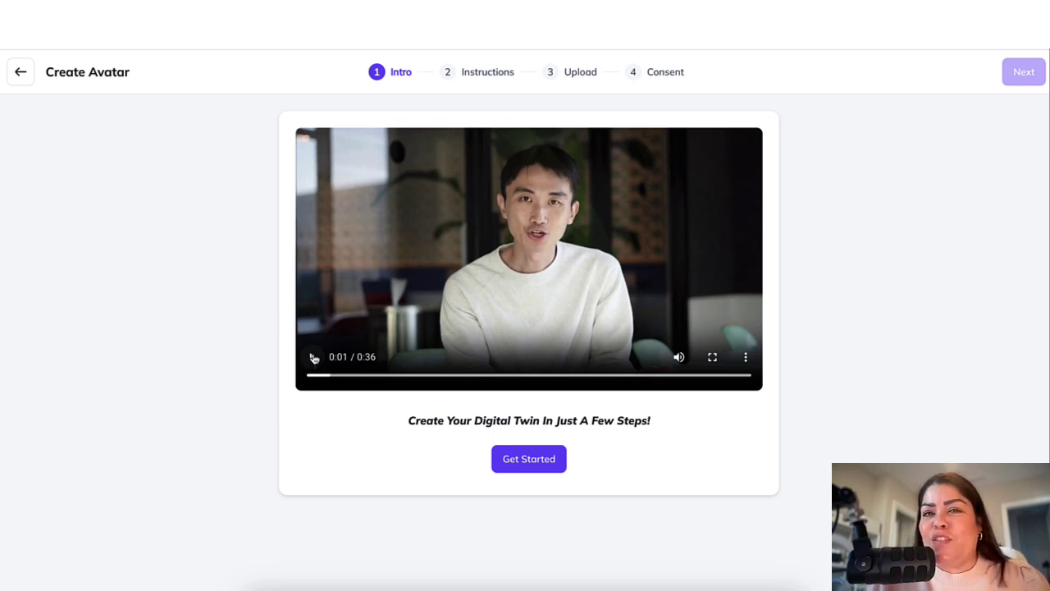
click(313, 359)
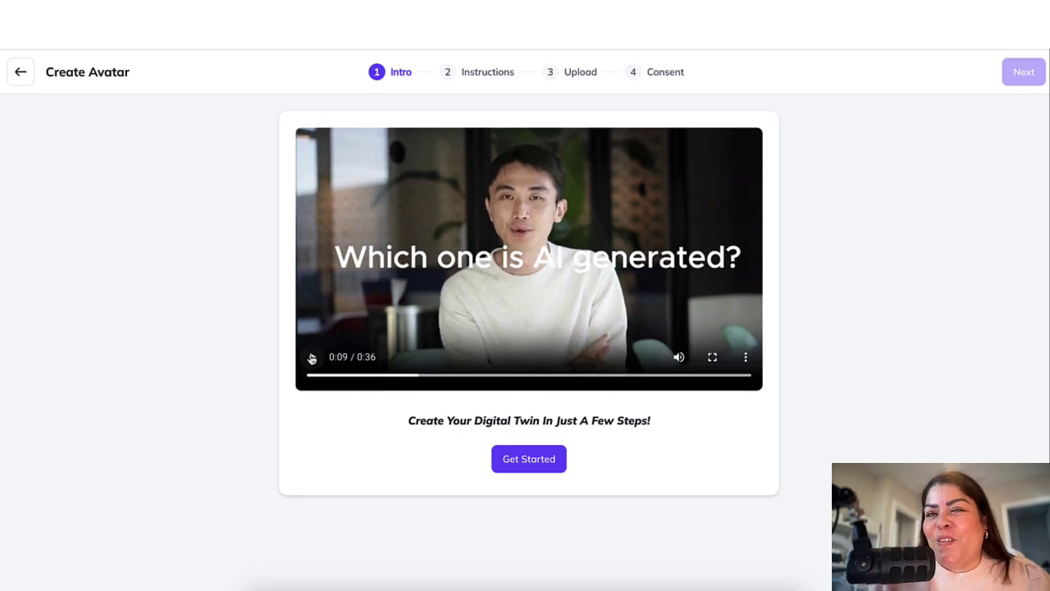
click(548, 464)
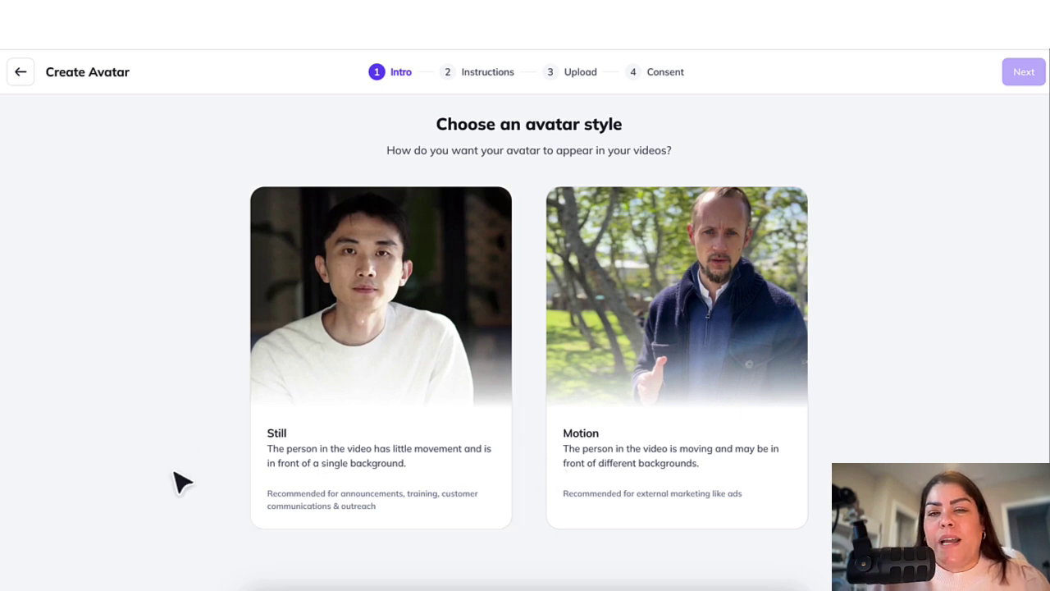
Choose the Still avatar style and open the text version of the footage instructions
mouse_move(284, 422)
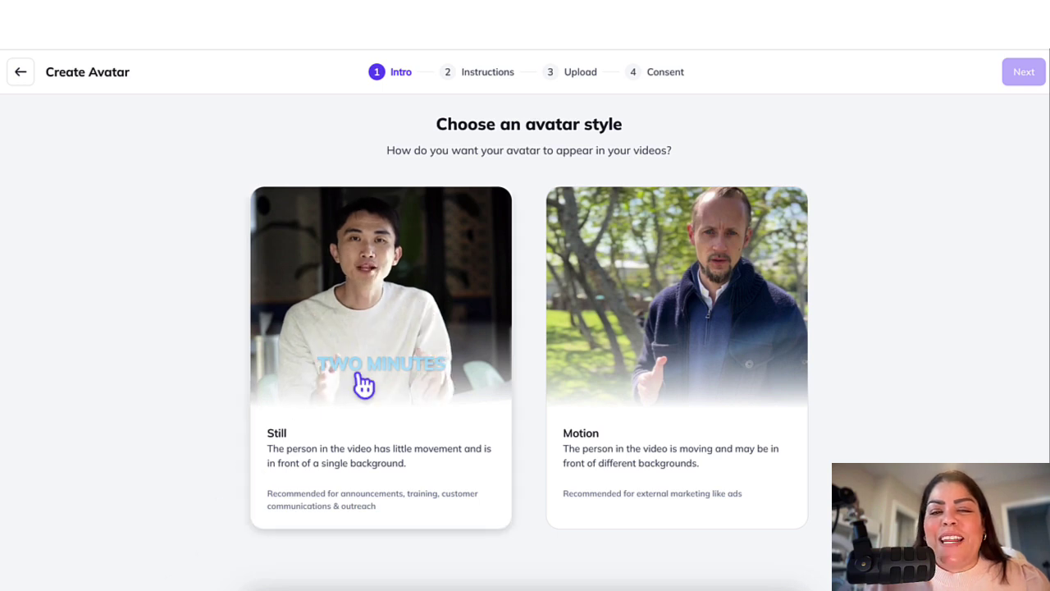
click(382, 347)
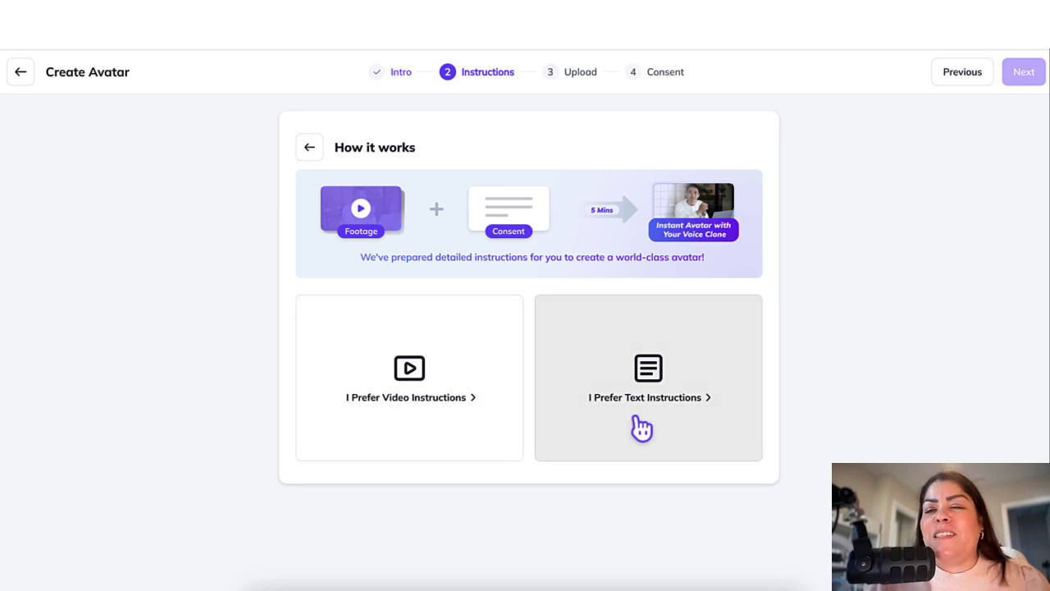
click(637, 426)
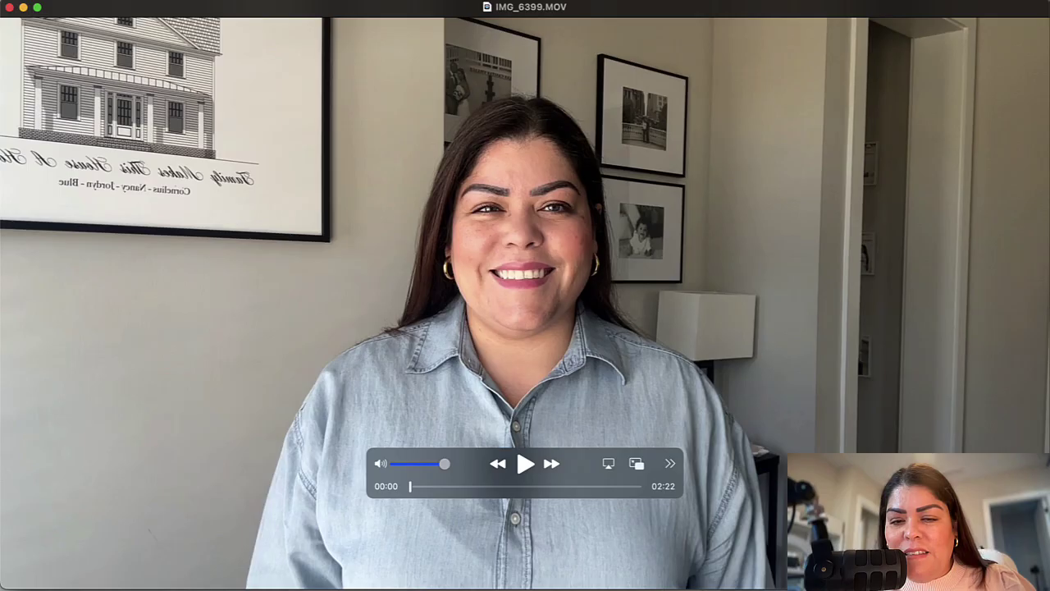
Switch to the sample recording IMG_6399.MOV in the video player and play excerpts of it with the volume raised
mouse_move(635, 574)
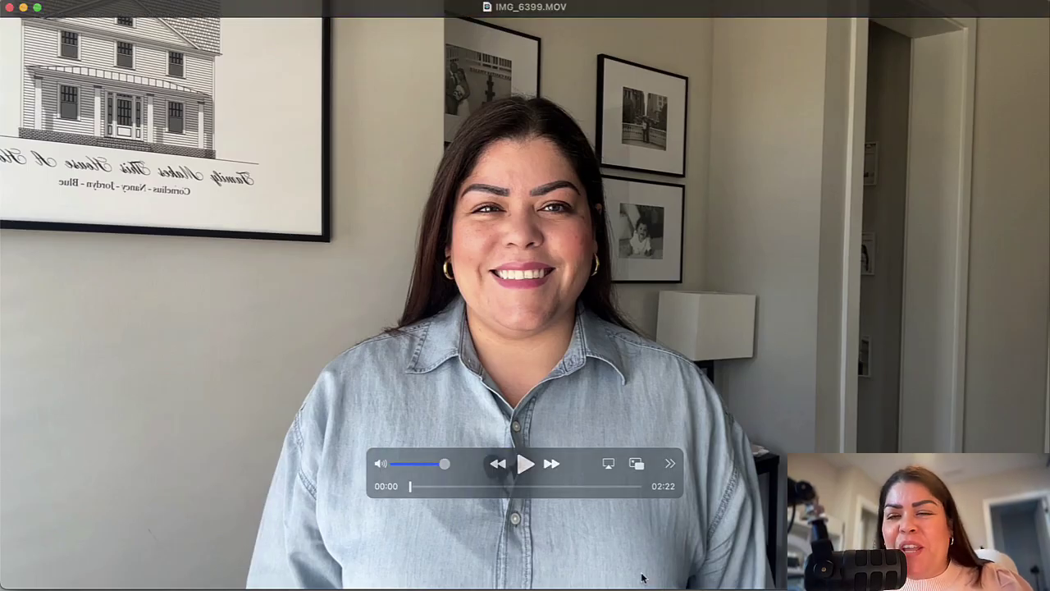
click(527, 464)
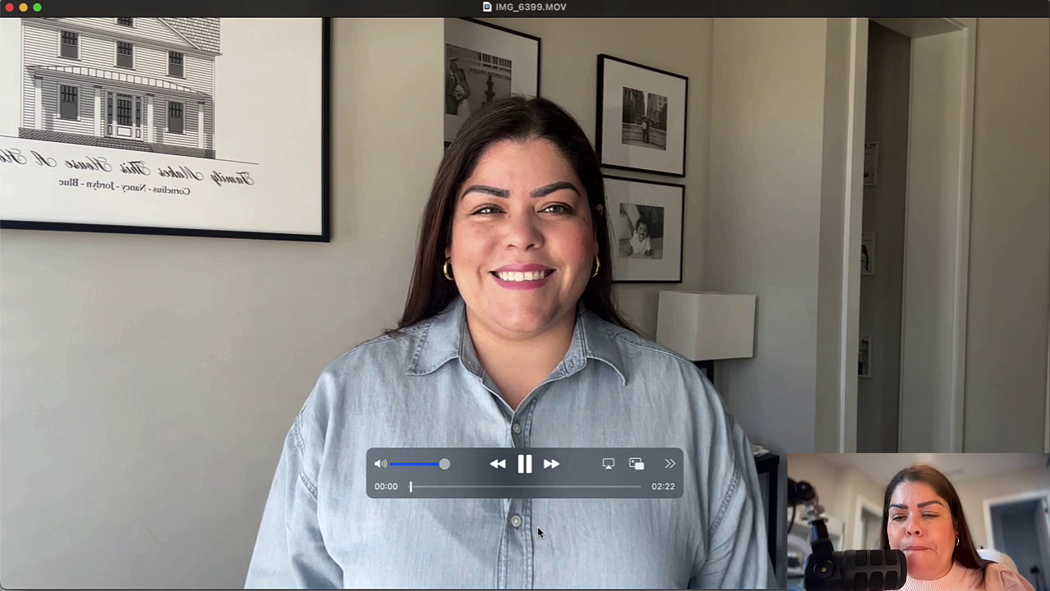
key(XF86AudioRaiseVolume)
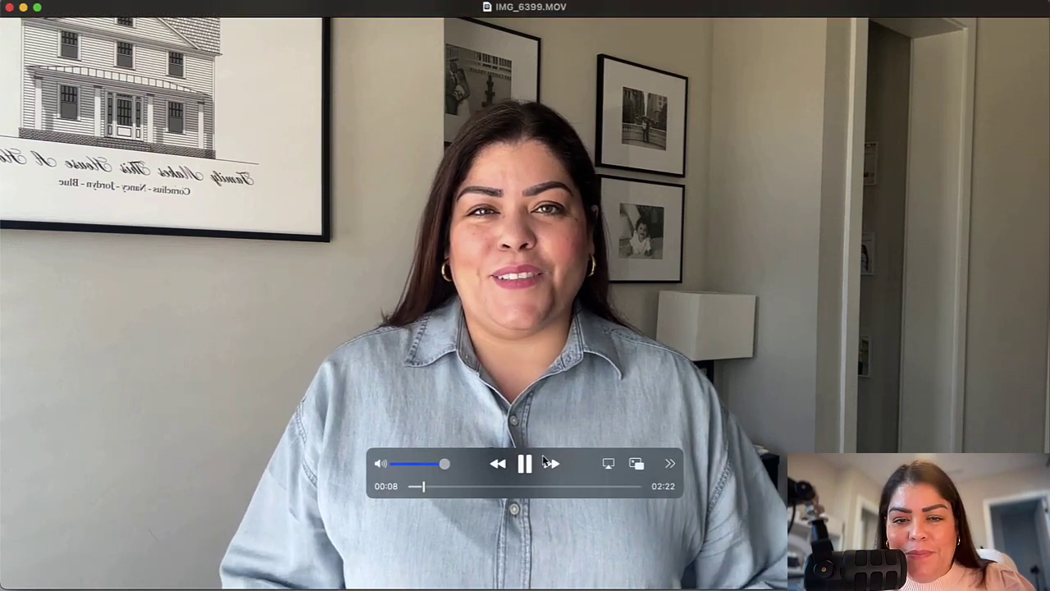
click(525, 465)
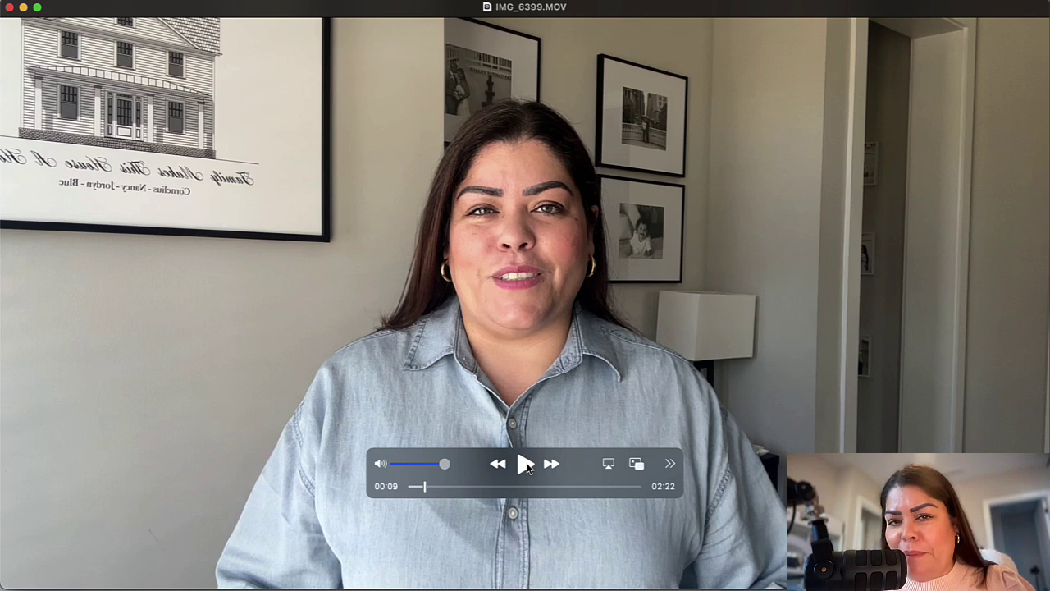
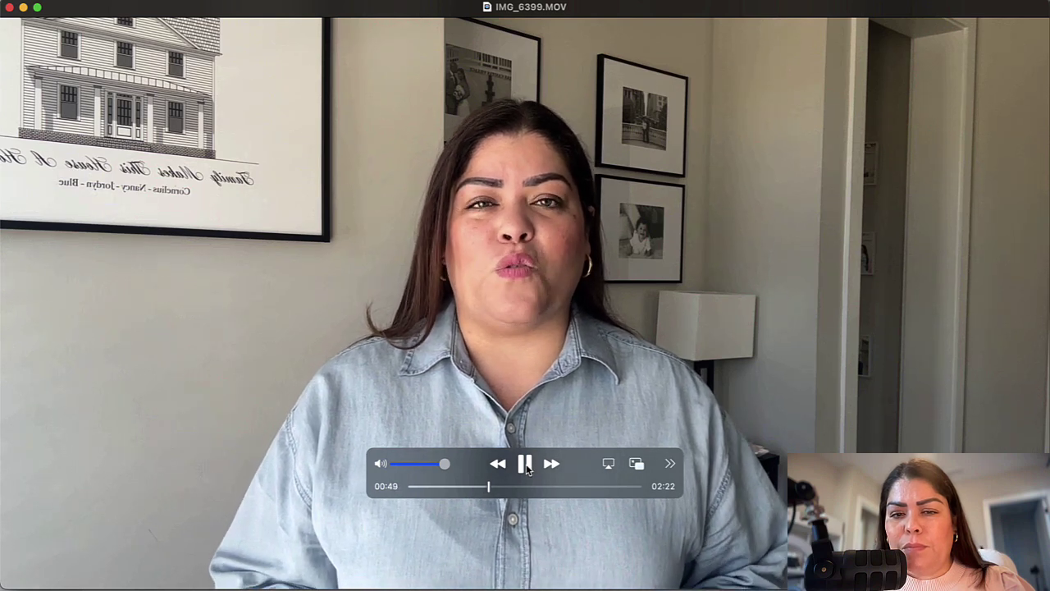
click(525, 464)
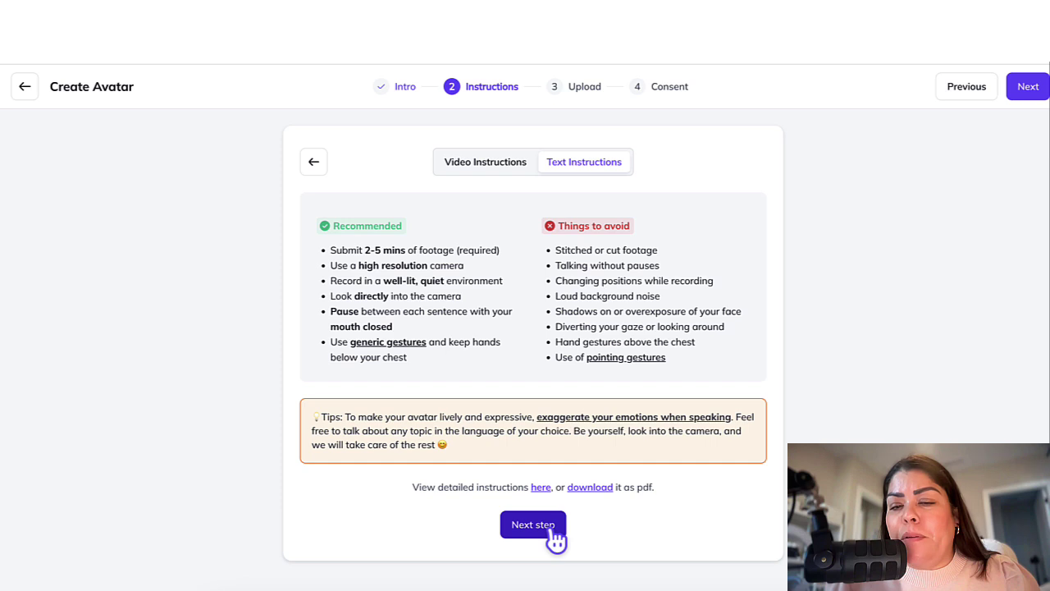
Check the generic gestures example, continue to the Upload stage, and upload the local footage file for the avatar
mouse_move(394, 341)
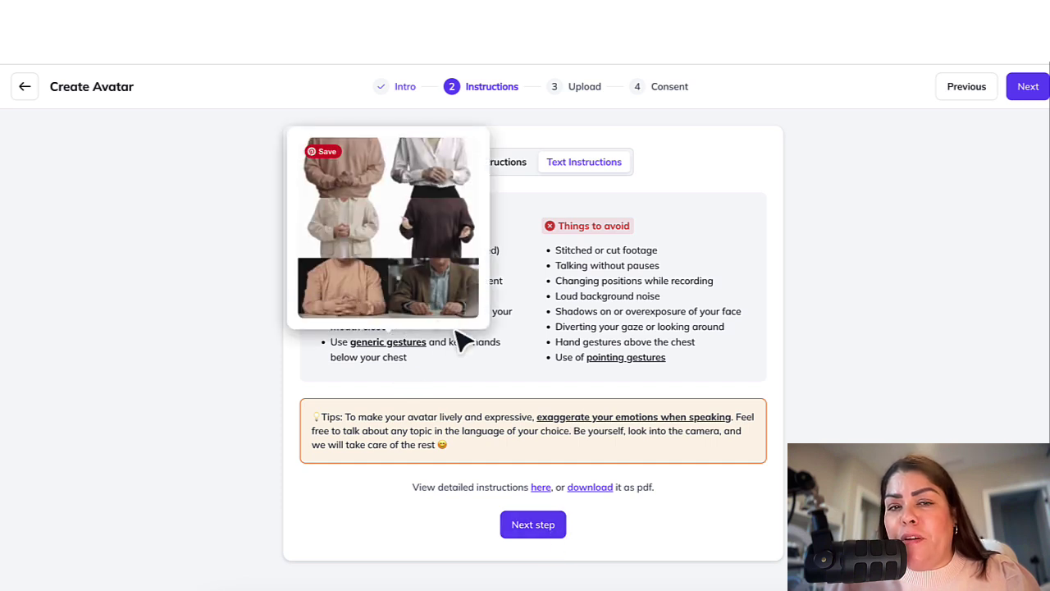
click(530, 537)
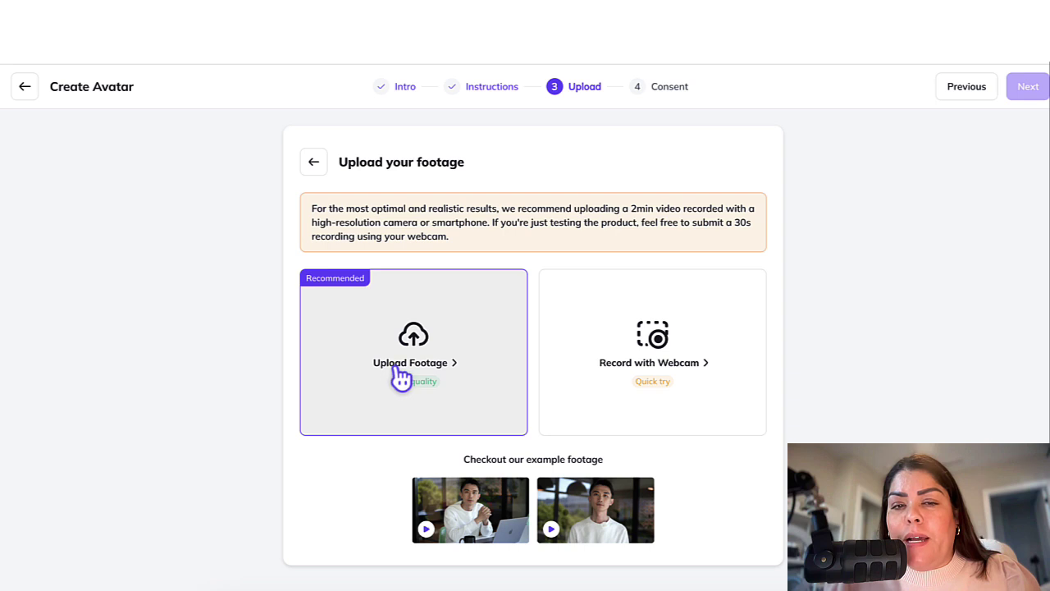
click(417, 363)
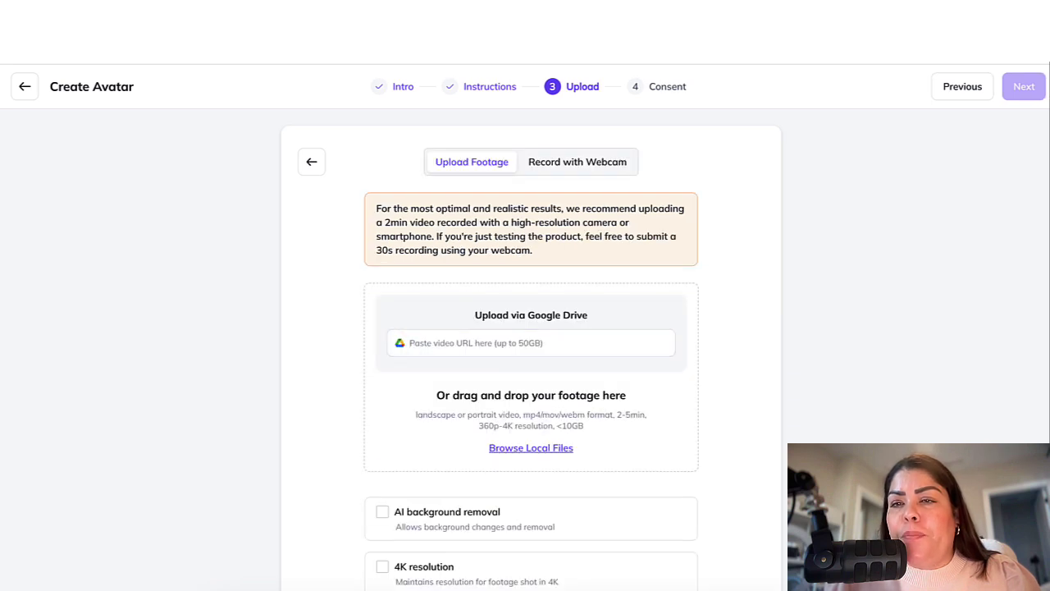
drag(1030, 205, 475, 369)
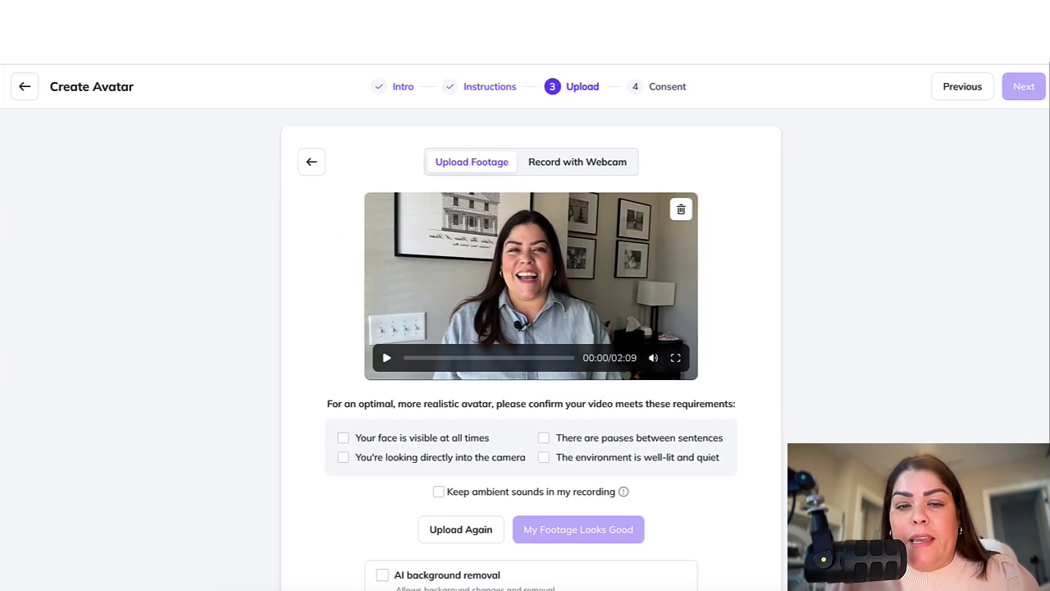
Confirm all four footage requirements for face visibility, camera gaze, pauses and environment, and keep ambient sounds in the recording
click(343, 438)
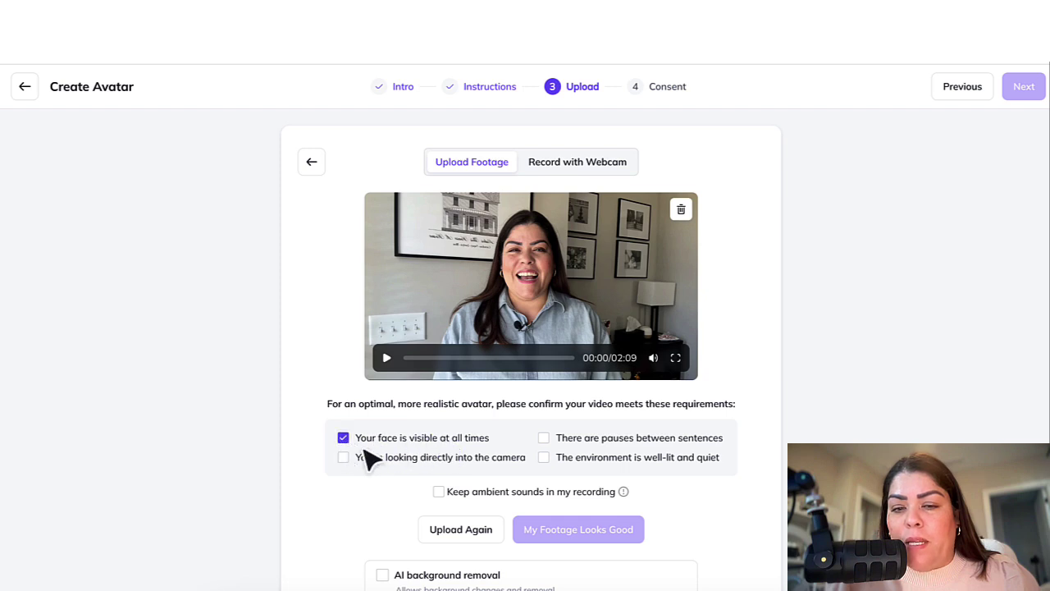
click(343, 457)
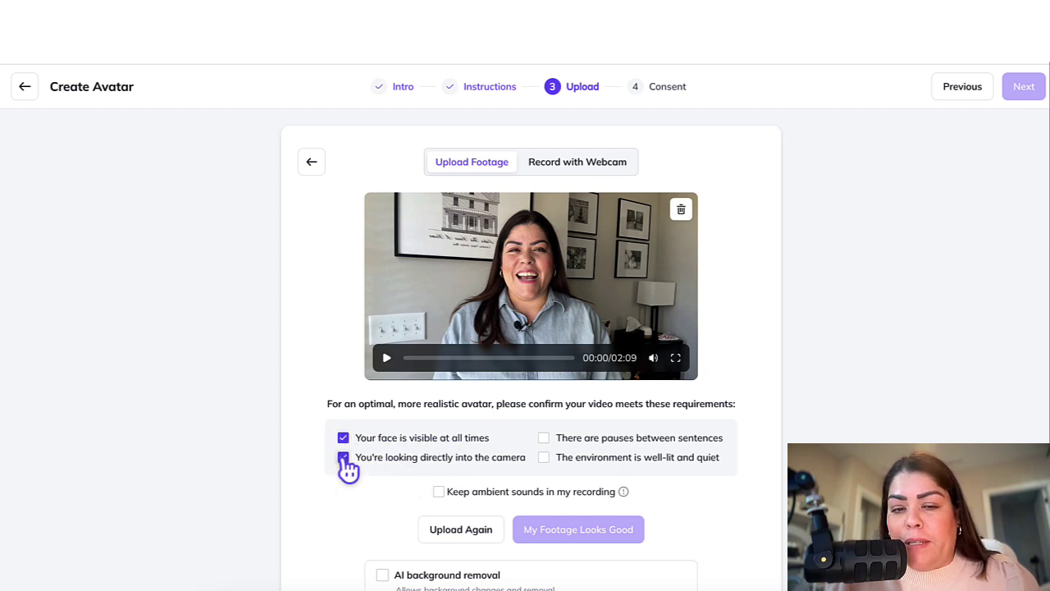
click(545, 438)
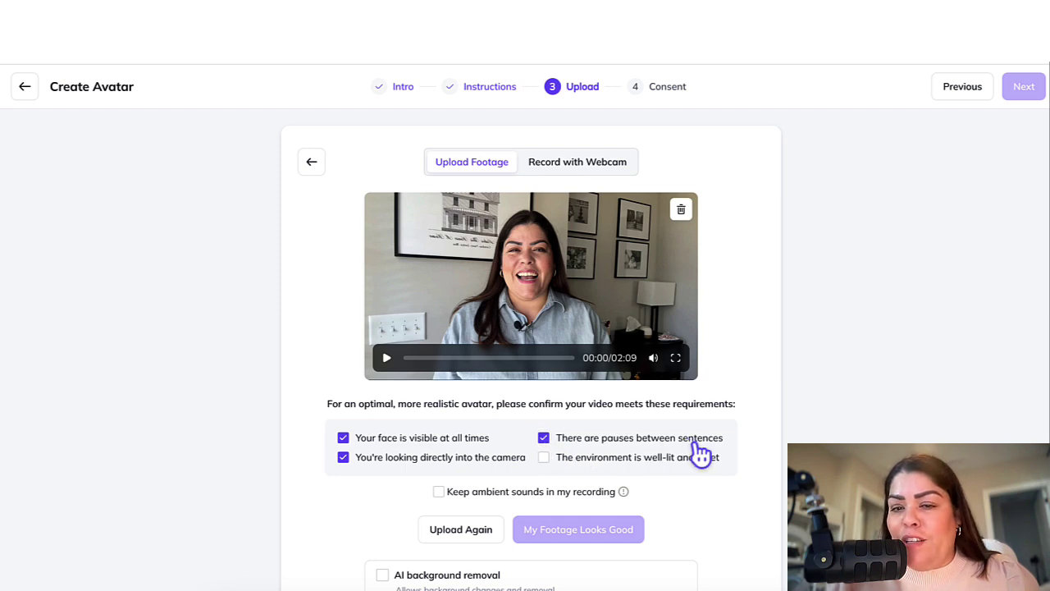
click(545, 458)
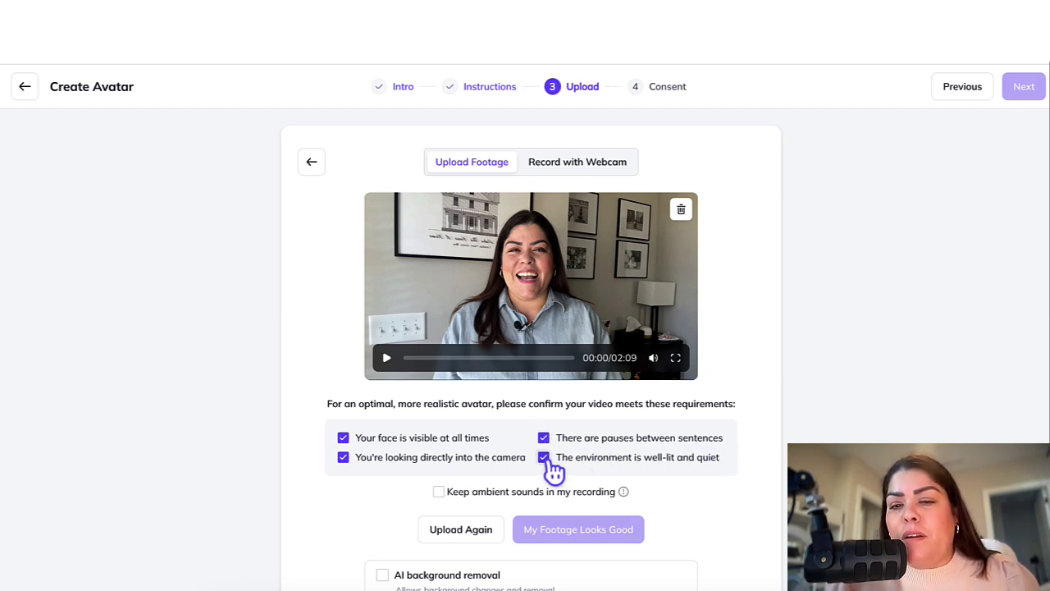
click(439, 492)
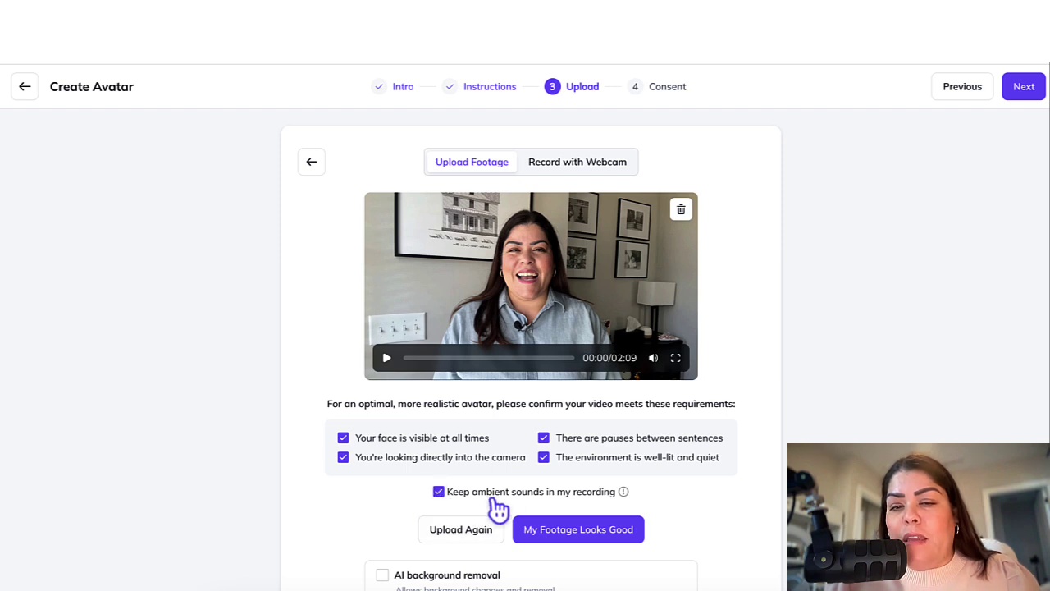
Enable AI background removal and 4K resolution for the footage, and continue to the Consent stage
scroll(610, 499, down, 1)
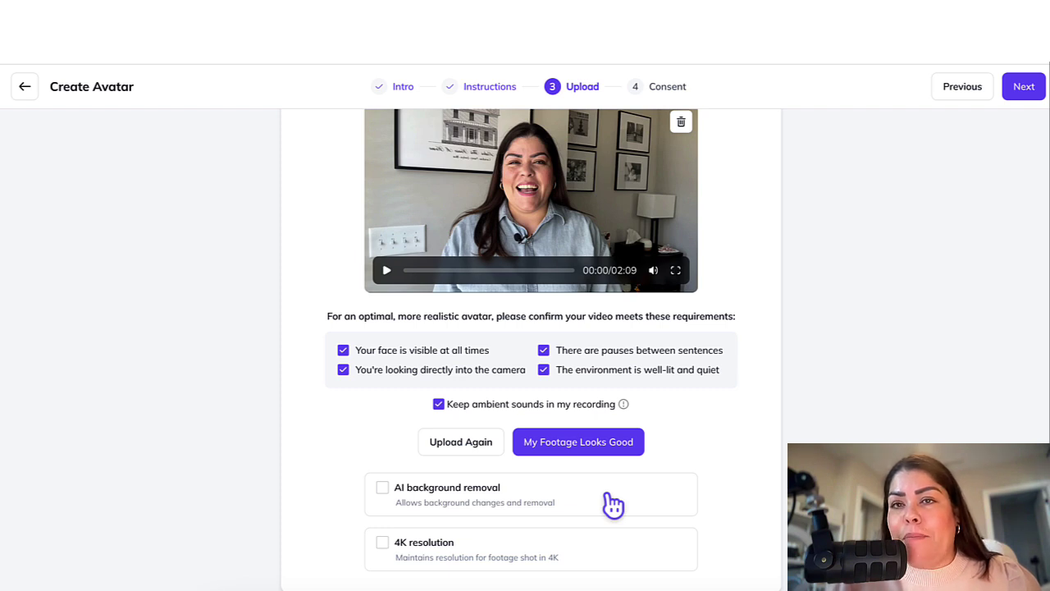
click(382, 487)
click(383, 543)
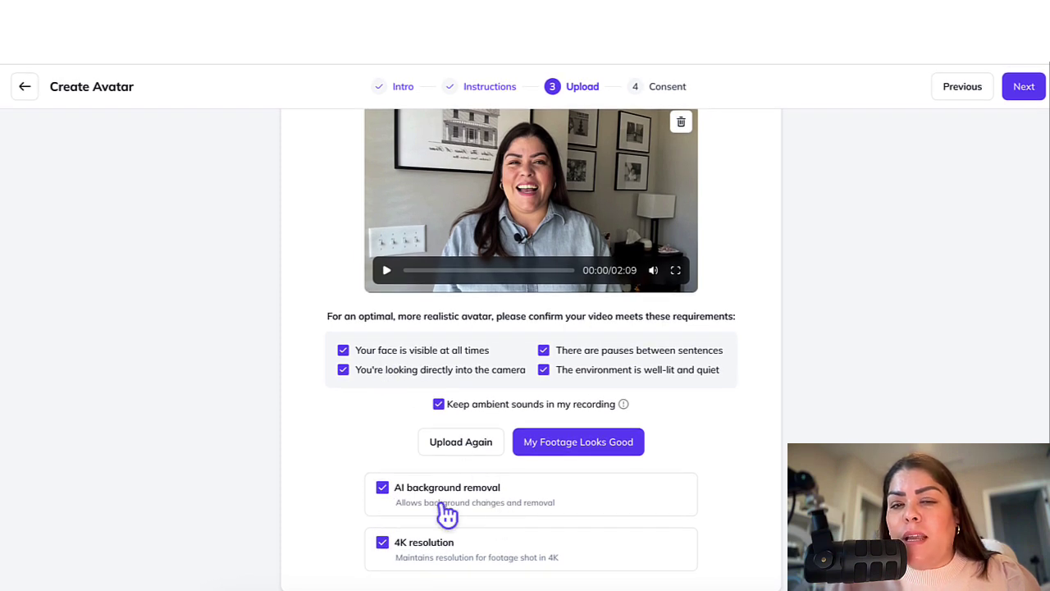
click(1029, 94)
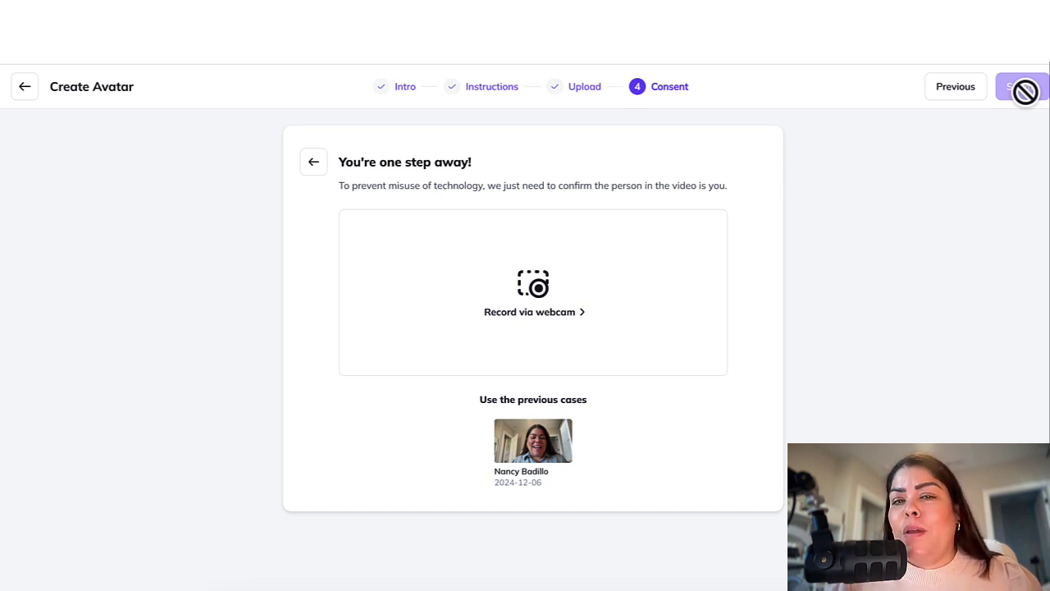
Record the consent video via webcam with camera and microphone on, reading the English script and the displayed passcode
click(533, 321)
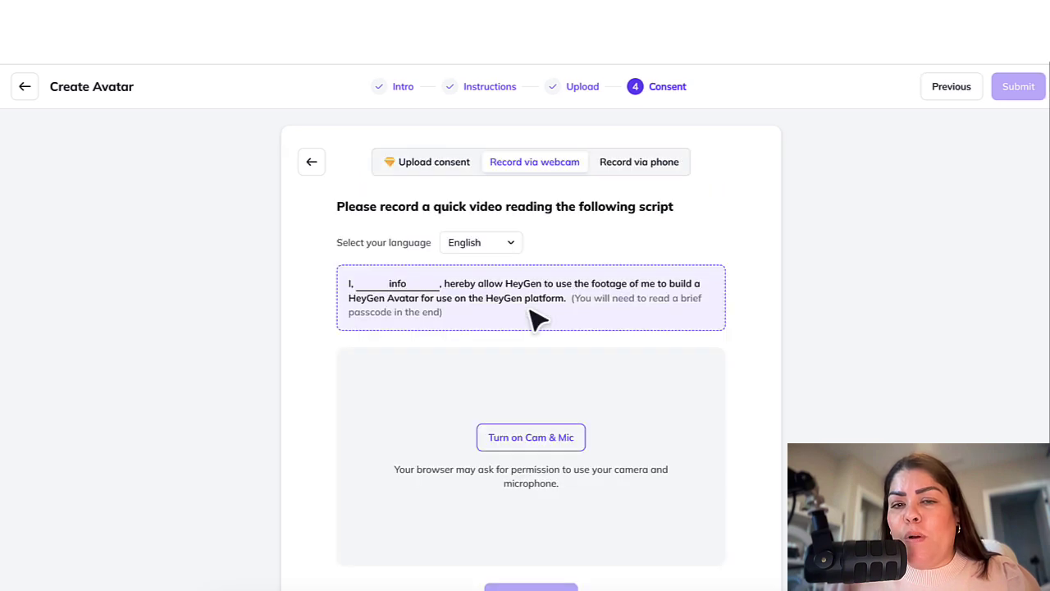
click(525, 447)
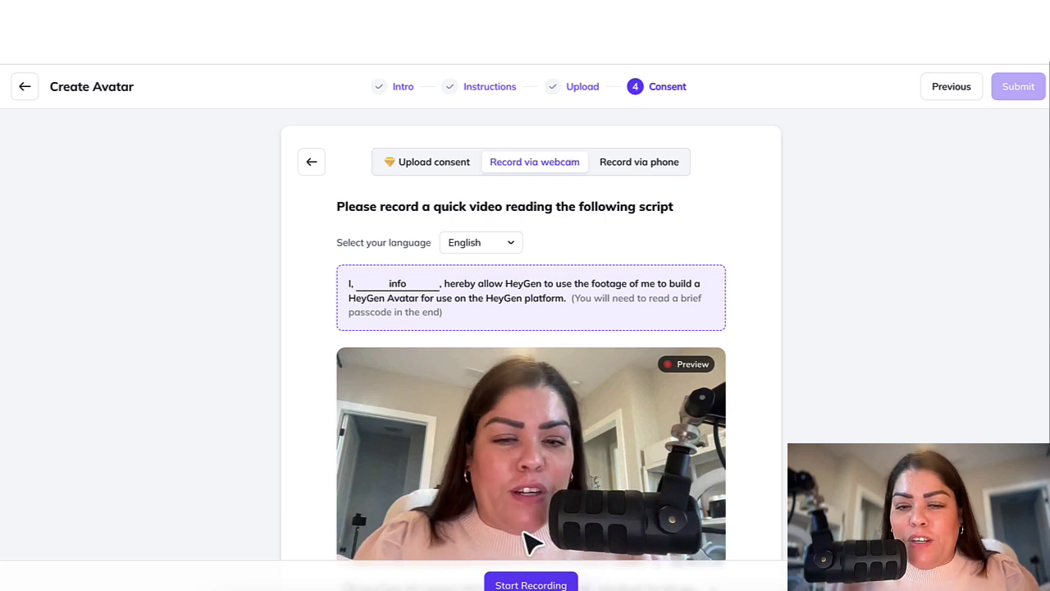
click(531, 584)
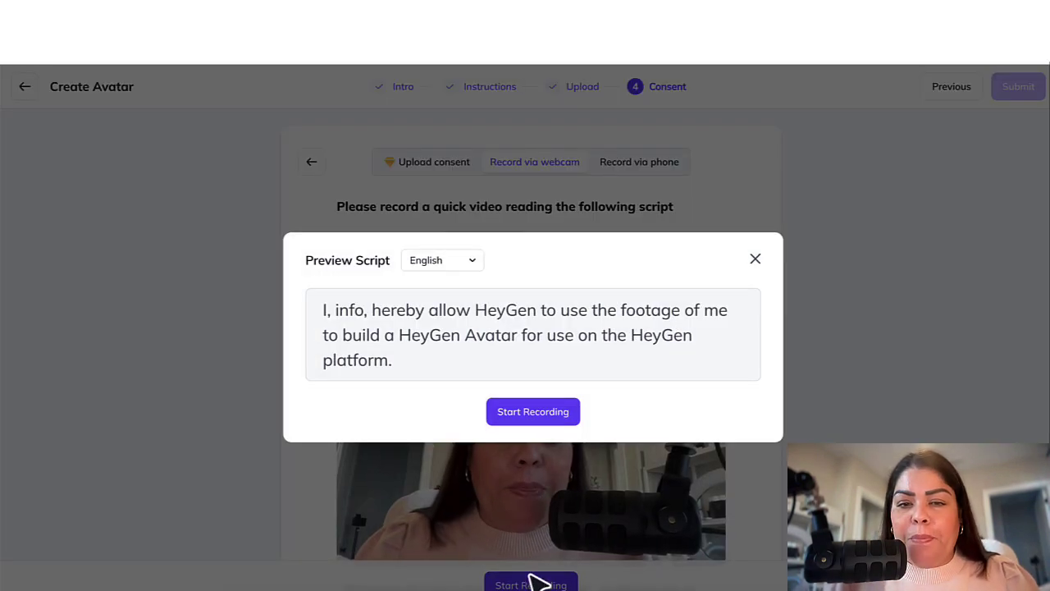
click(534, 414)
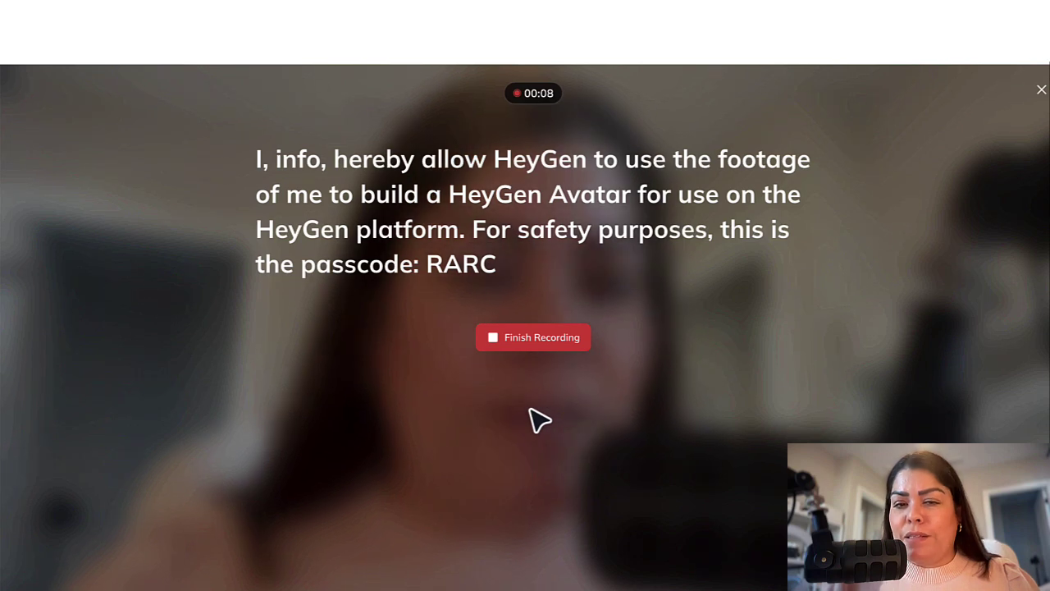
click(570, 336)
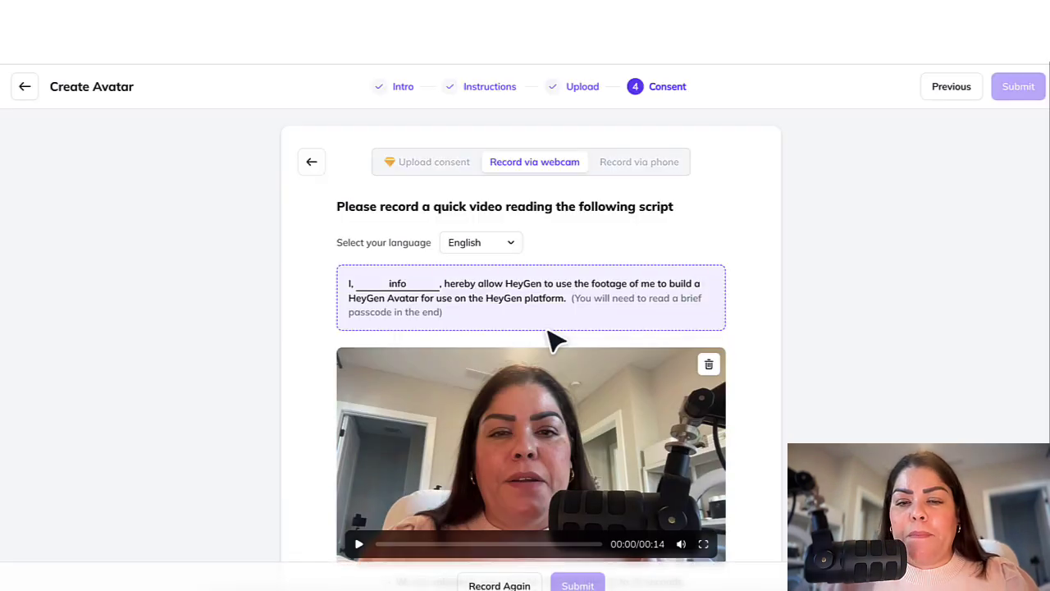
scroll(555, 338, down, 1)
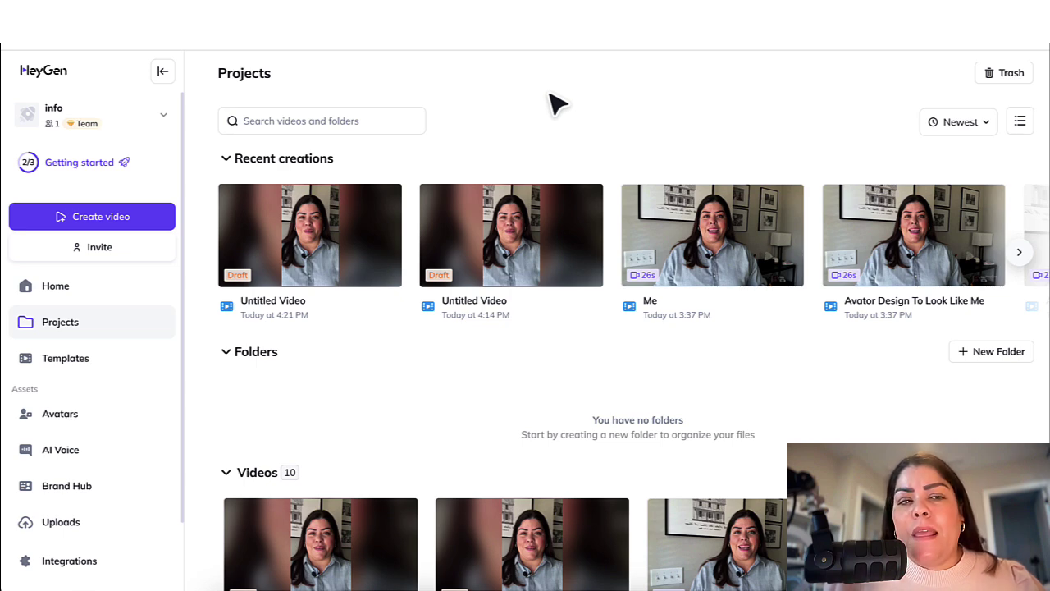
Create a portrait avatar video from scratch and open the looks of the custom video avatar under My Avatars
click(121, 226)
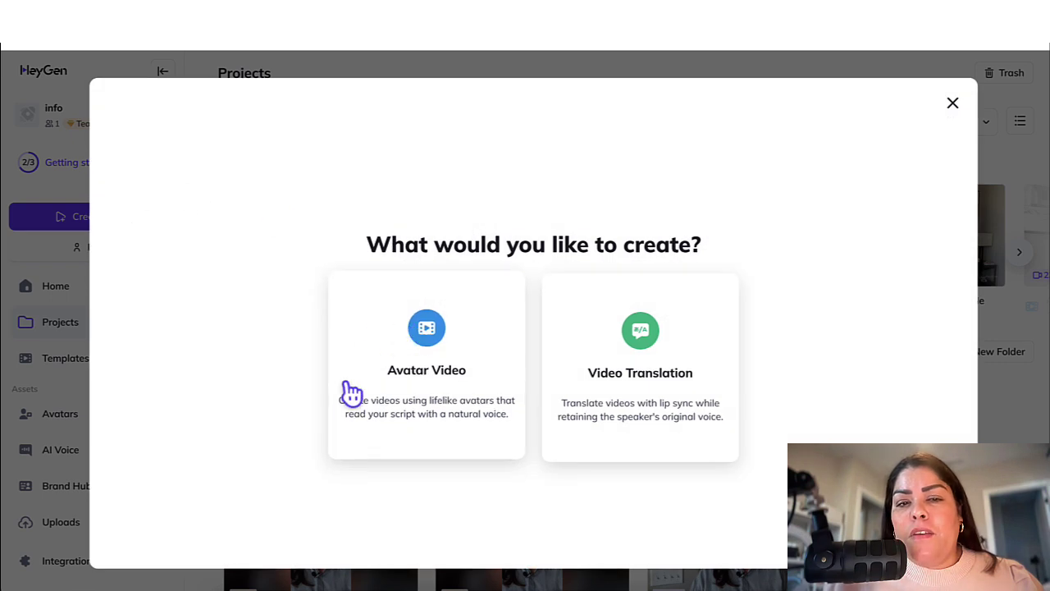
click(402, 374)
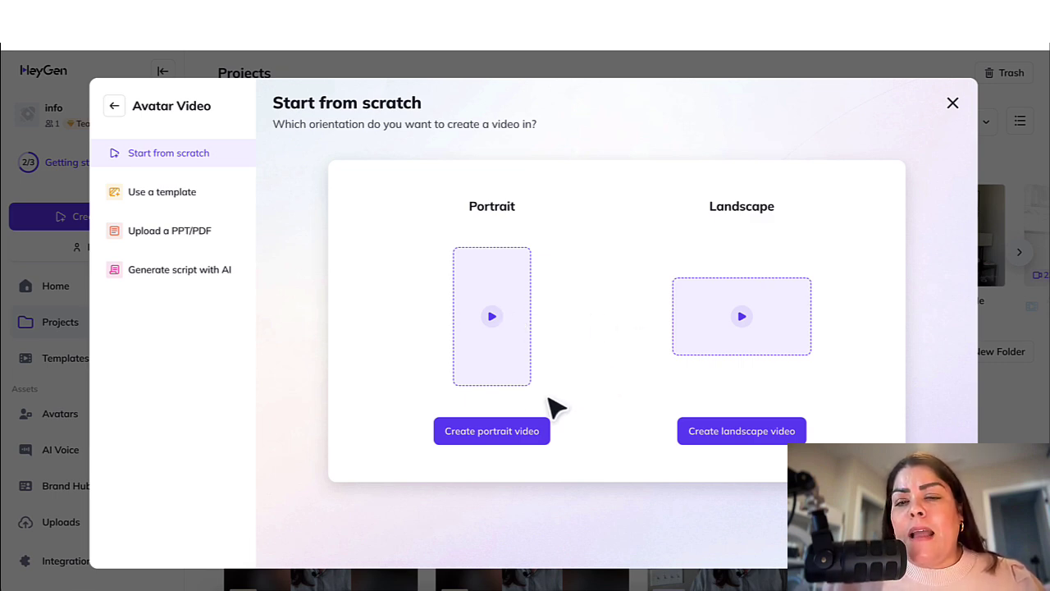
click(507, 442)
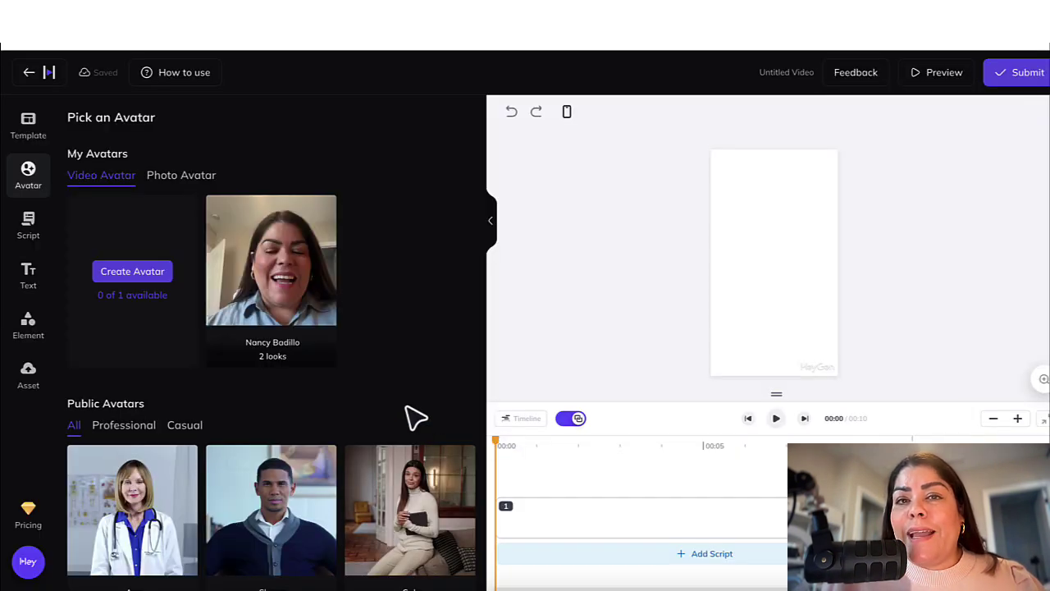
click(301, 273)
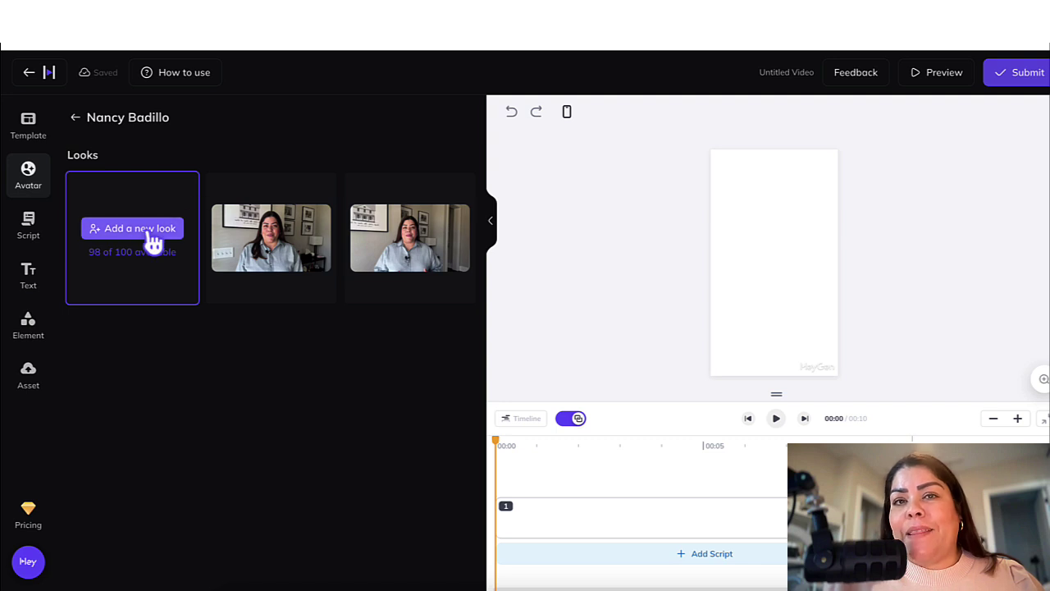
Place the video.mov look on the canvas and assign the script the avatar voice that carries the owner's name
click(271, 251)
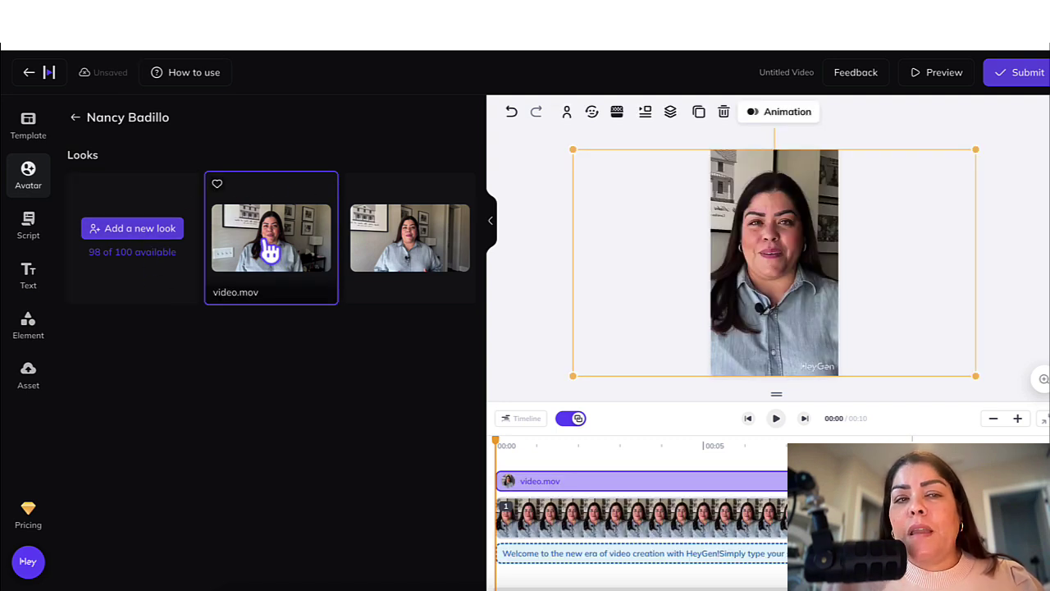
click(533, 555)
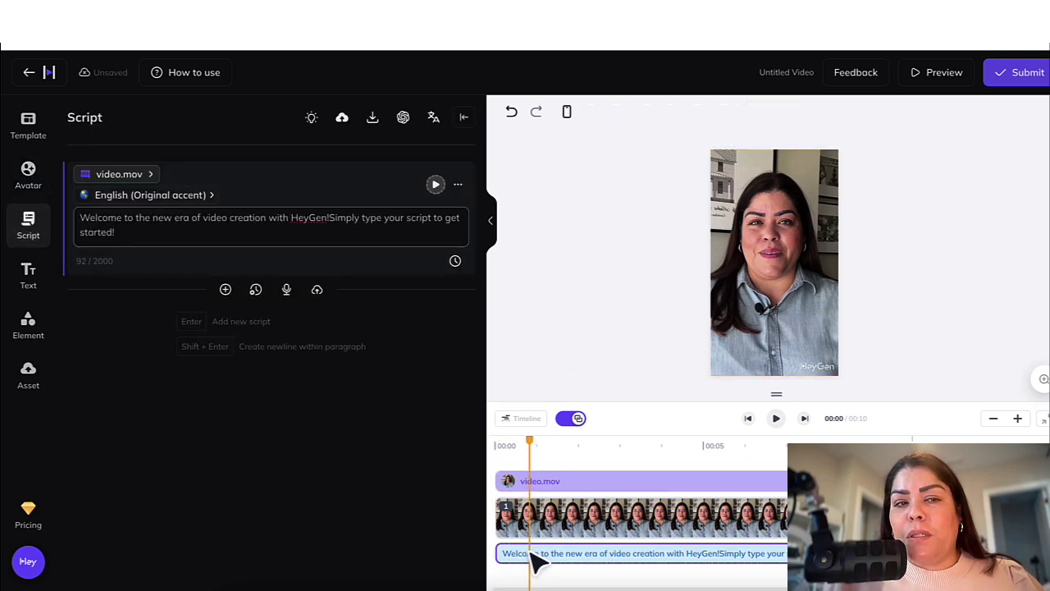
click(152, 175)
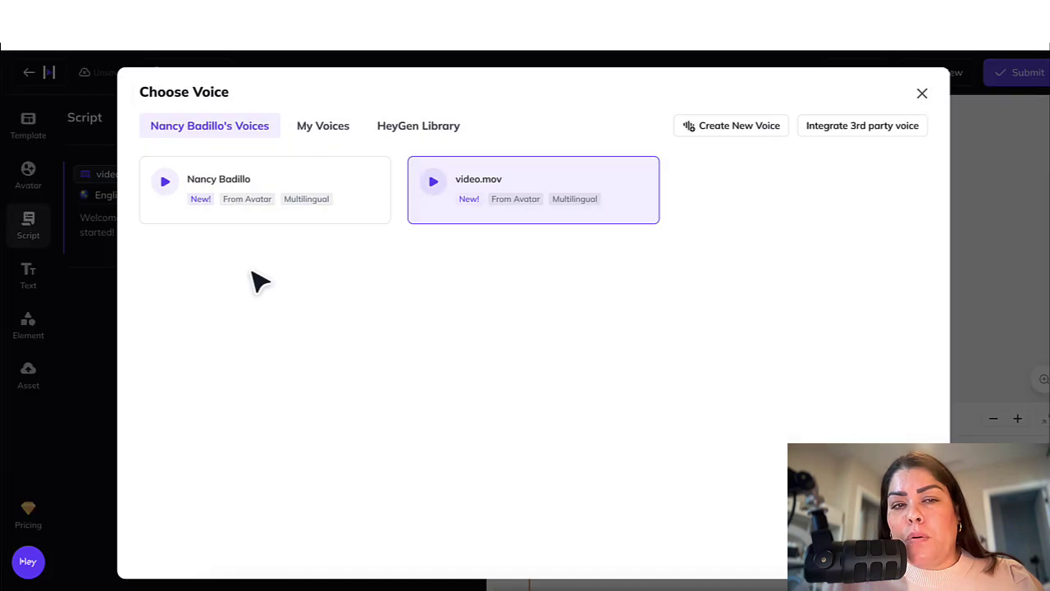
click(509, 184)
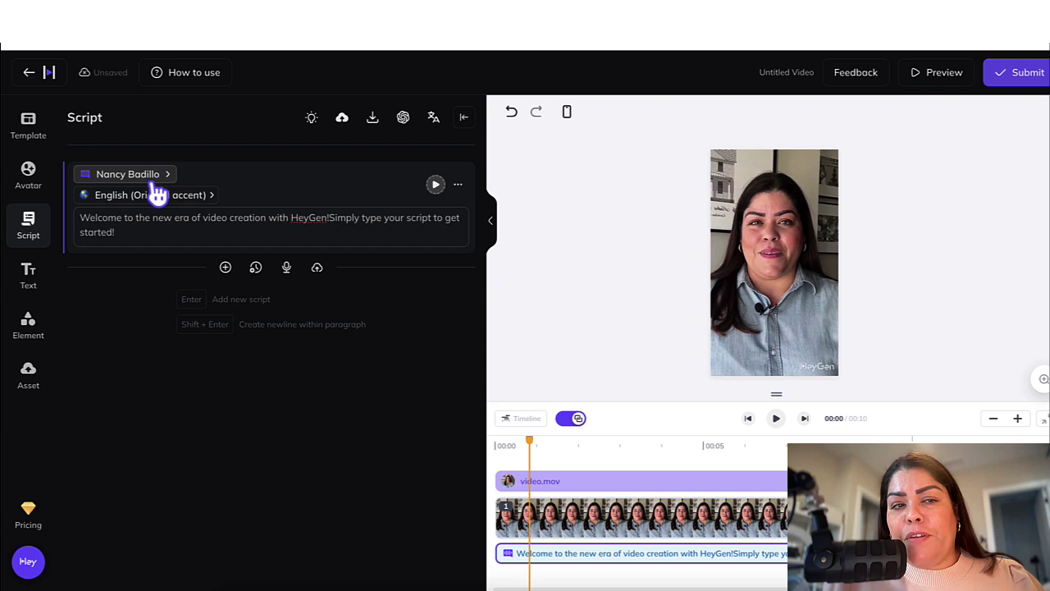
Replace the placeholder script with the text starting "Ever feel like running your Etsy shop should come with a warning label?" and preview its audio
triple_click(111, 222)
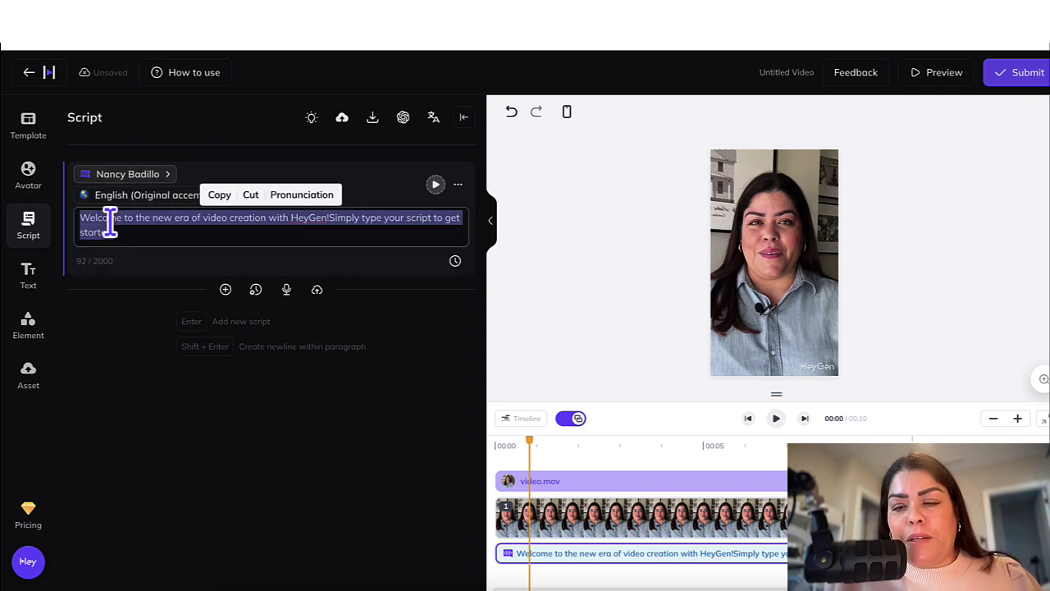
key(BackSpace)
text(Ever feel like running your Etsy shop should come with a warning label? Like: "Side effects may include spending half your time creating content and wondering how you got here." I see you, friend. Let’s talk about it.)
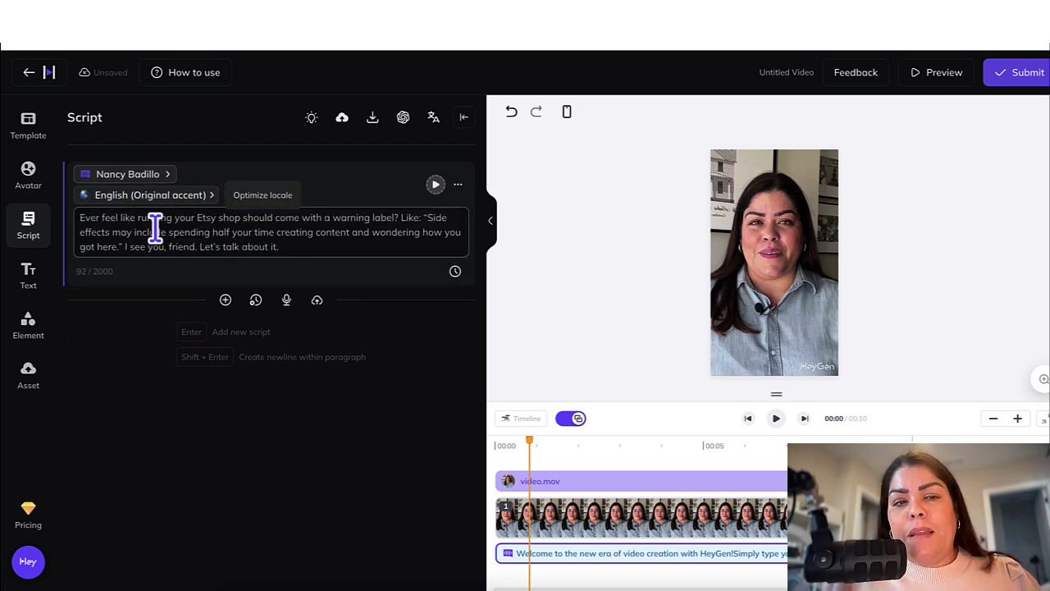
click(435, 184)
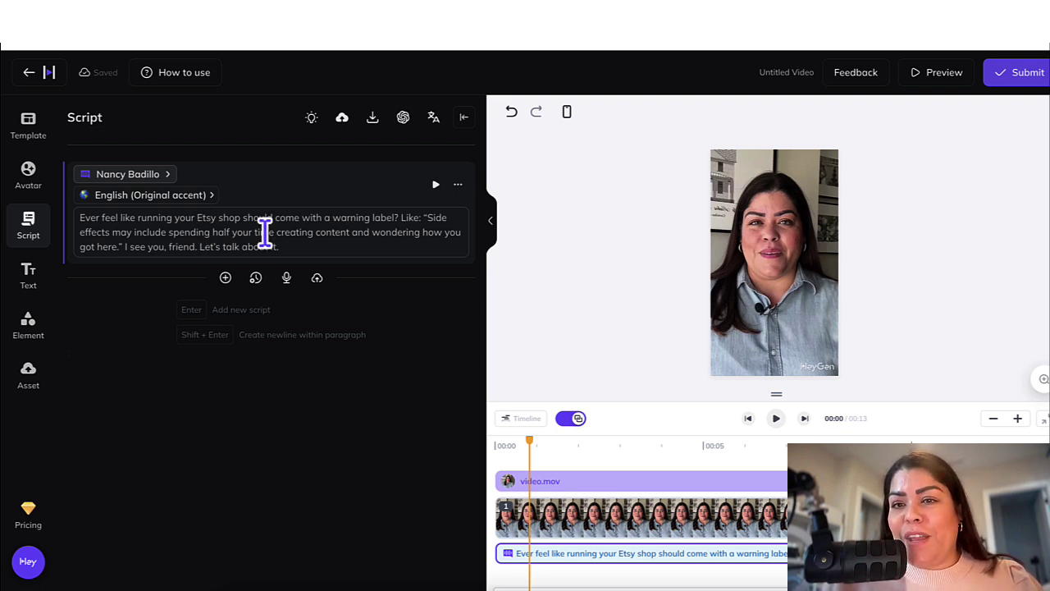
Submit the video to My Videos with the filename "Etsy tips", keeping 25 fps, 1080p, MP4 and the HeyGen watermark off
click(1025, 82)
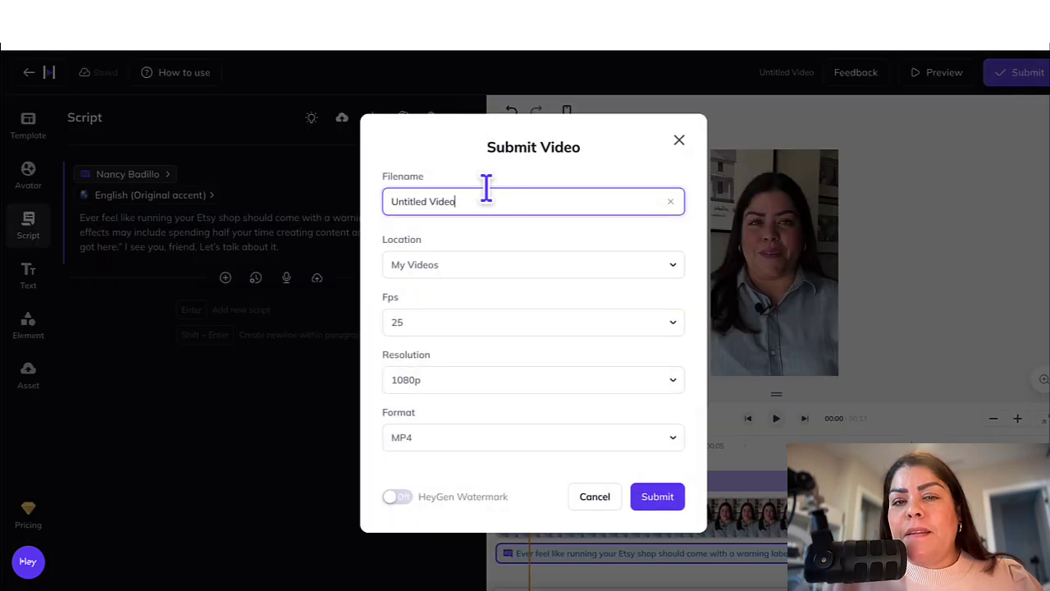
double_click(451, 202)
triple_click(457, 202)
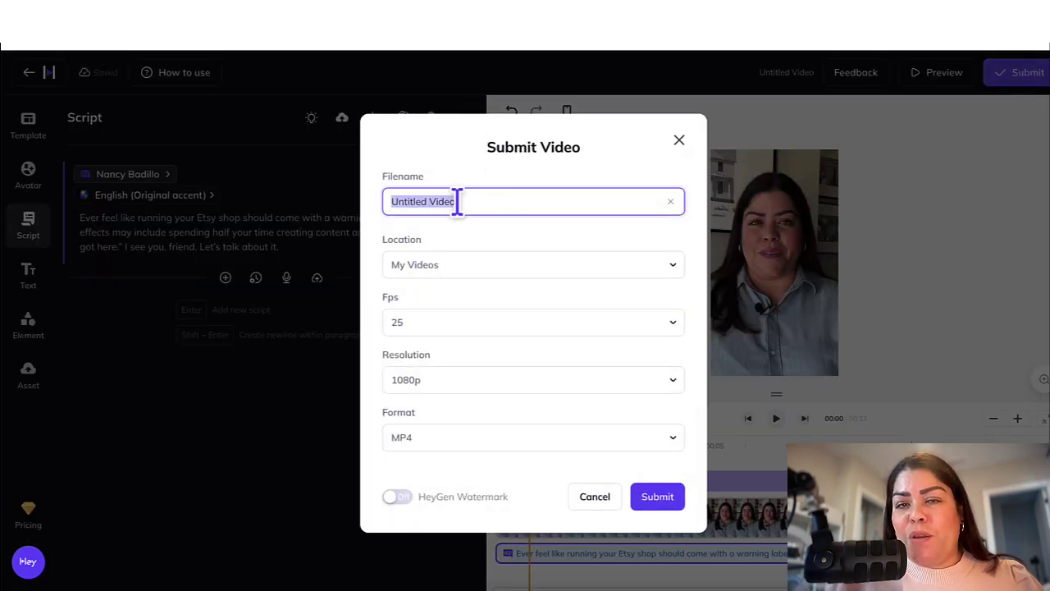
text(Etsy t)
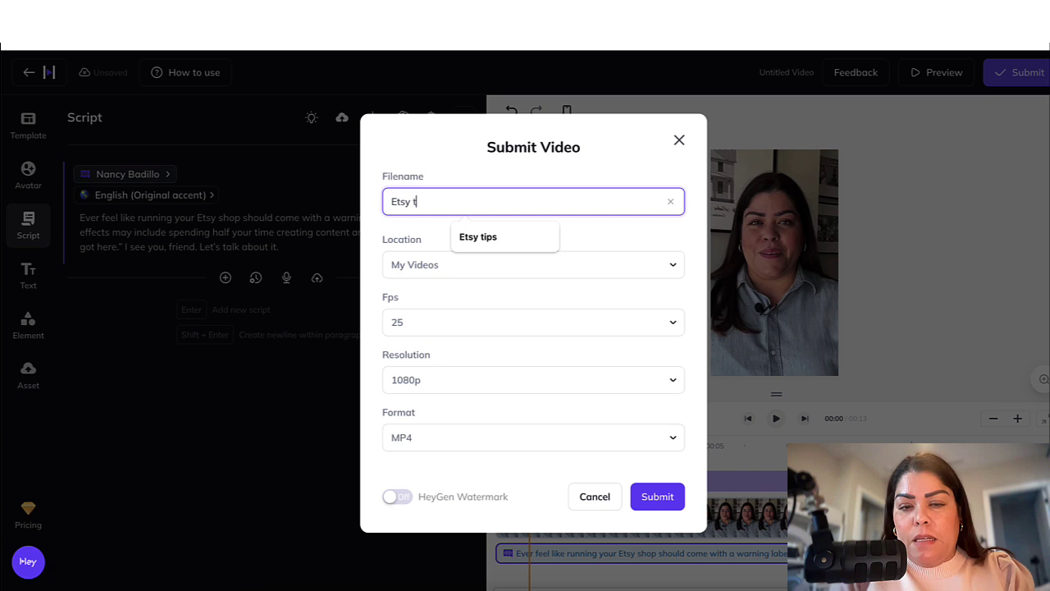
text(ips)
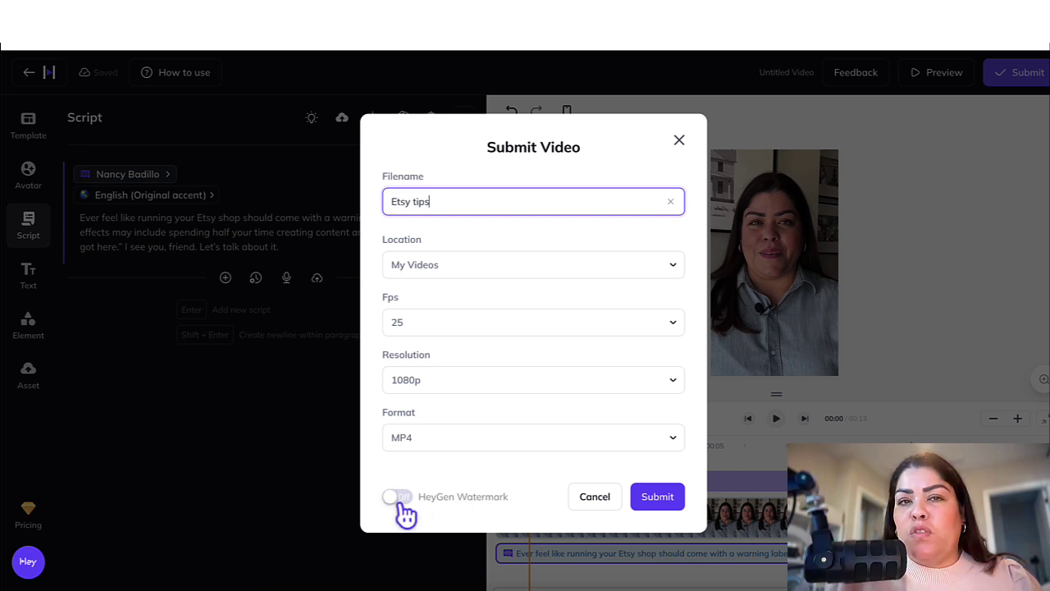
click(661, 502)
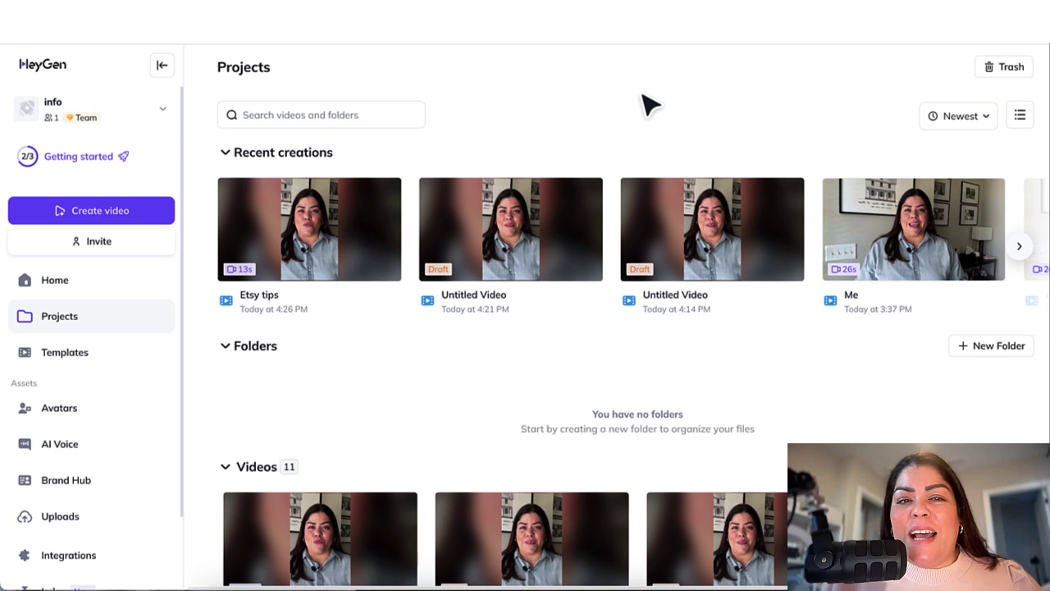
Play back the rendered Etsy tips video from the recent creations and download it at 1080P
click(309, 279)
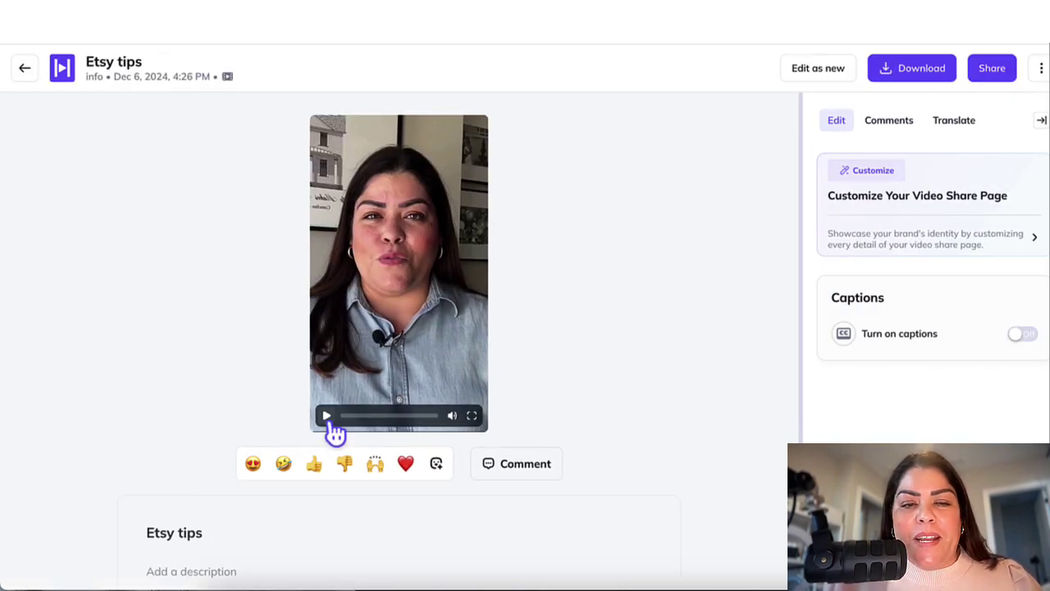
click(331, 425)
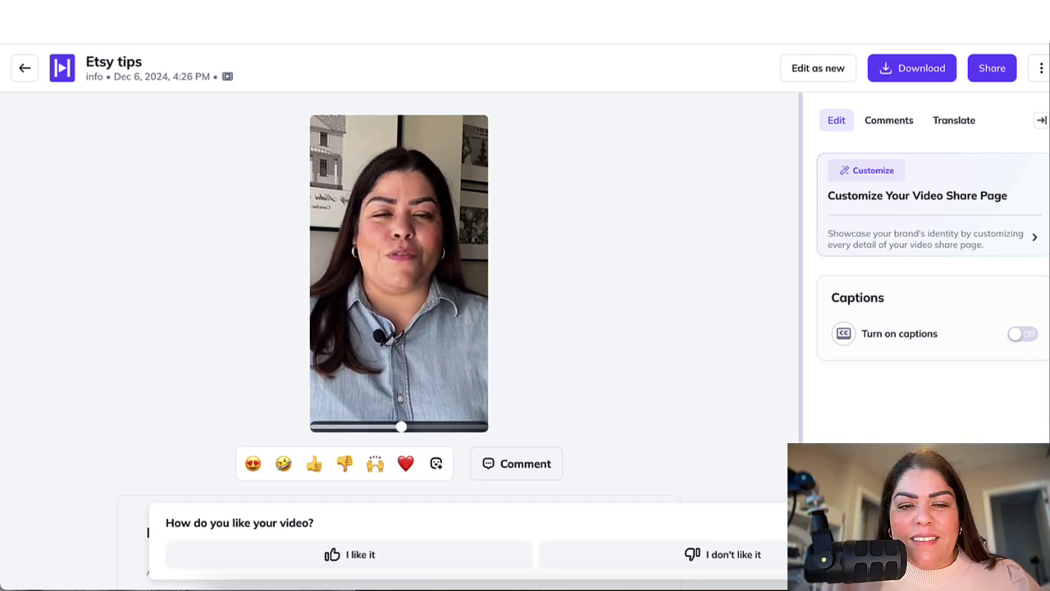
mouse_move(333, 420)
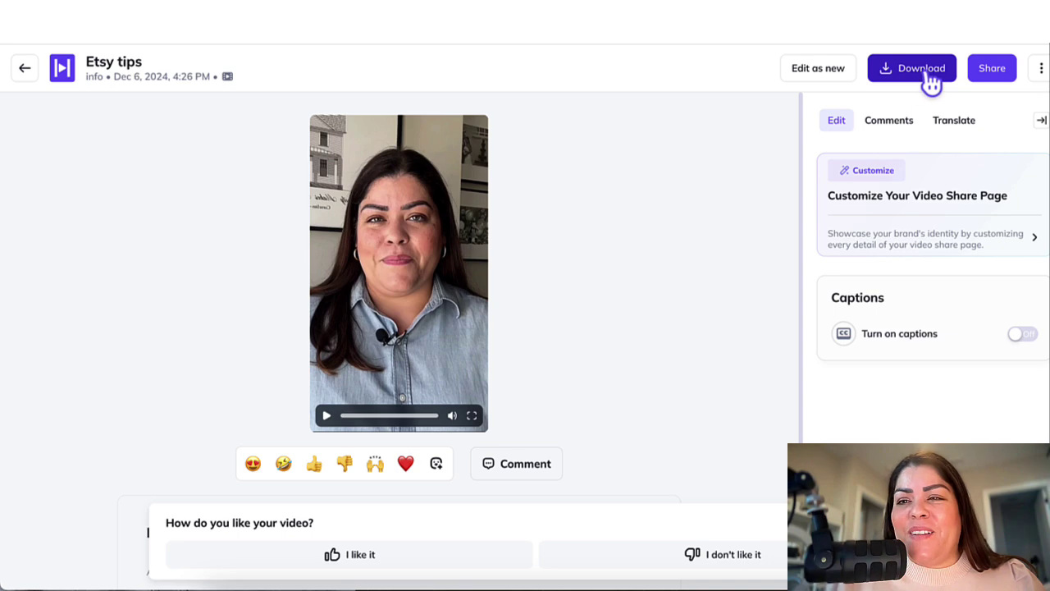
click(930, 79)
click(810, 318)
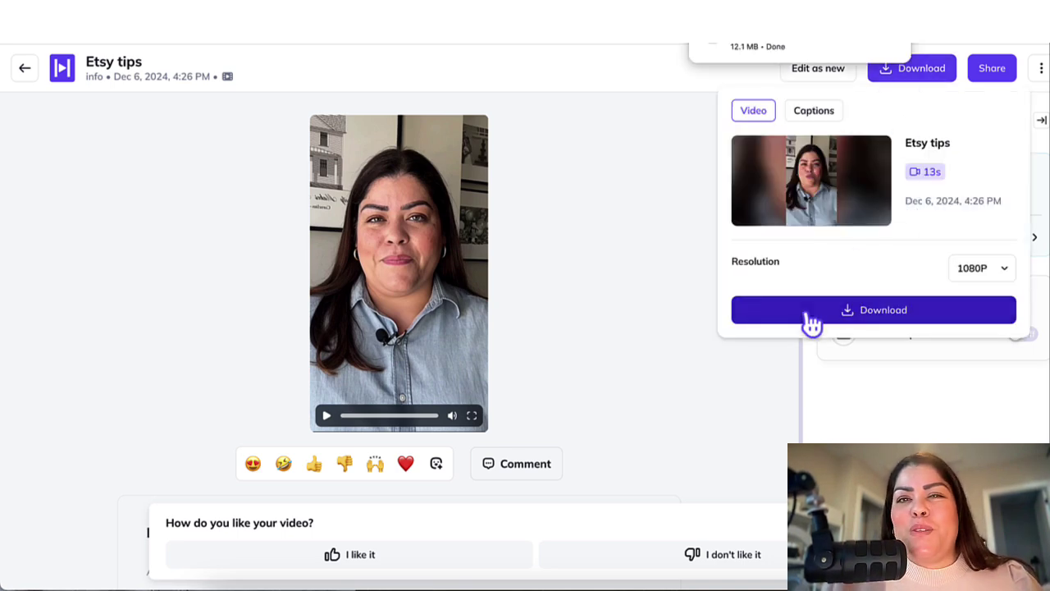